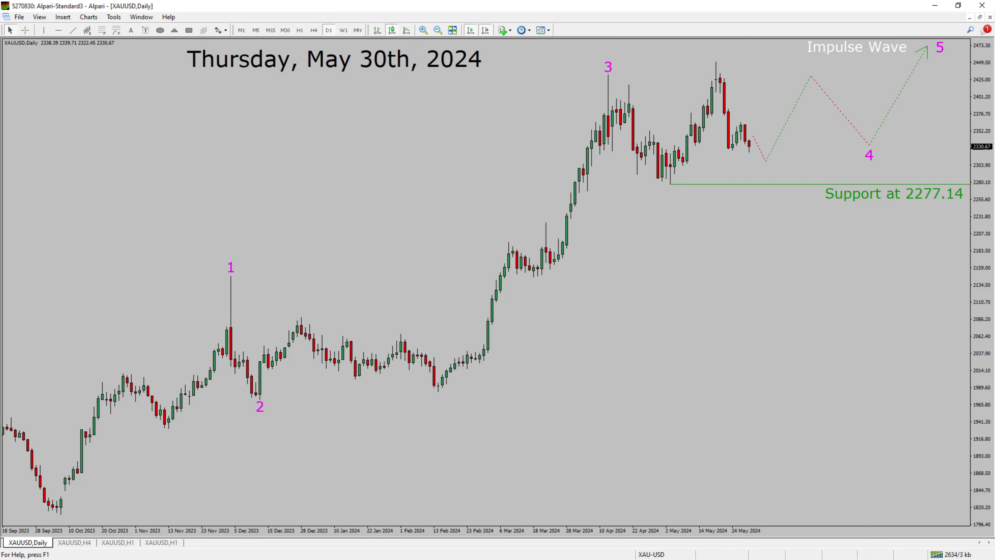
Step: Read the support-level price on the current gold chart with the crosshair
middle_click(967, 182)
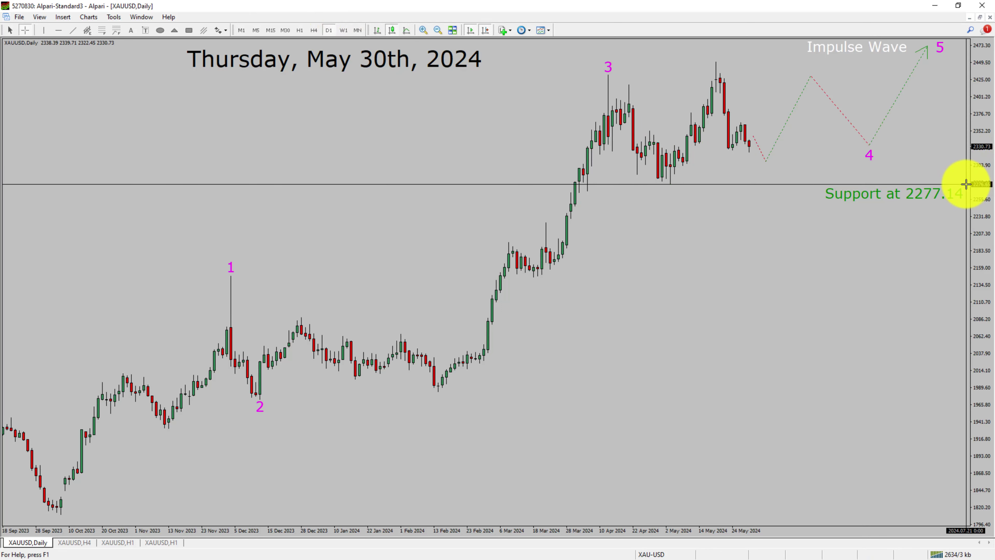
click(966, 184)
click(966, 184)
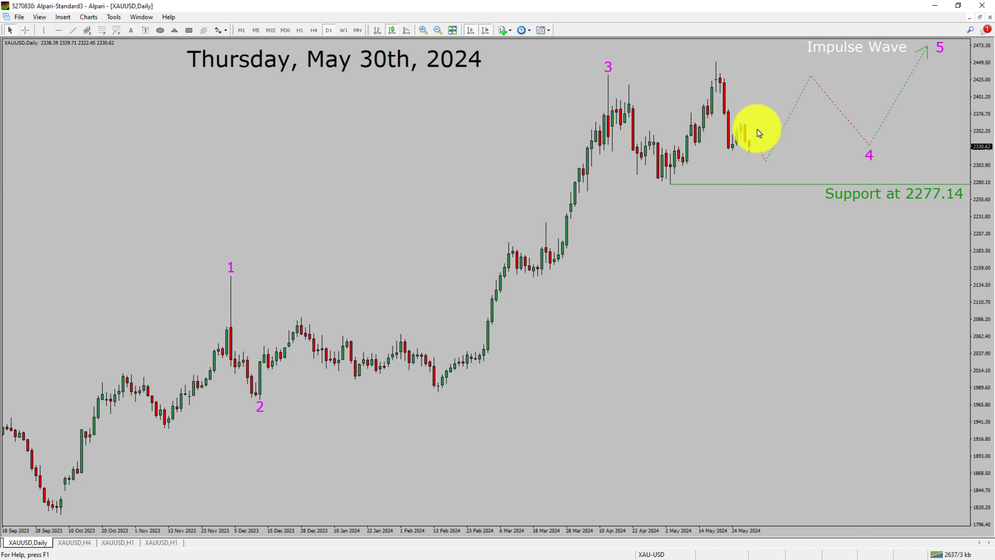
click(876, 156)
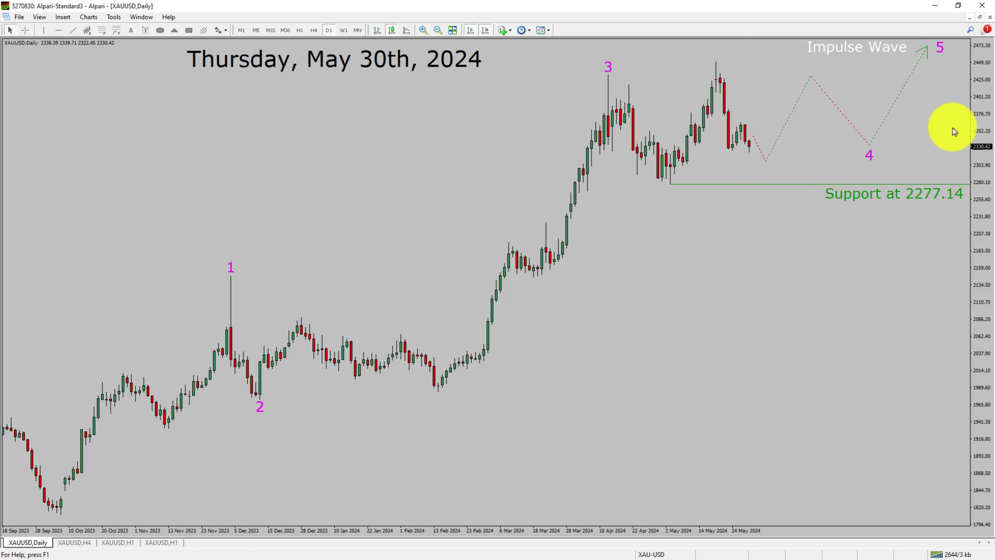
middle_click(954, 171)
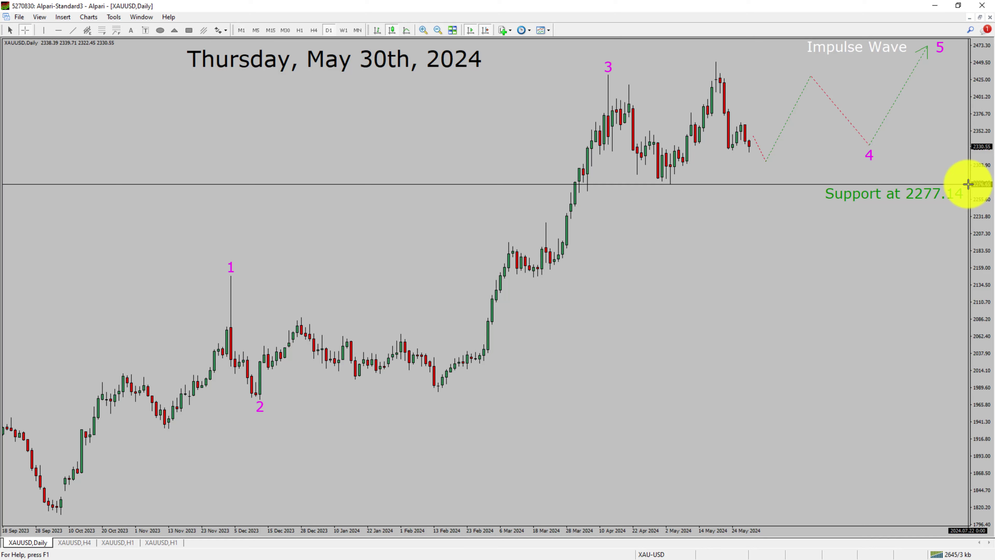
middle_click(968, 183)
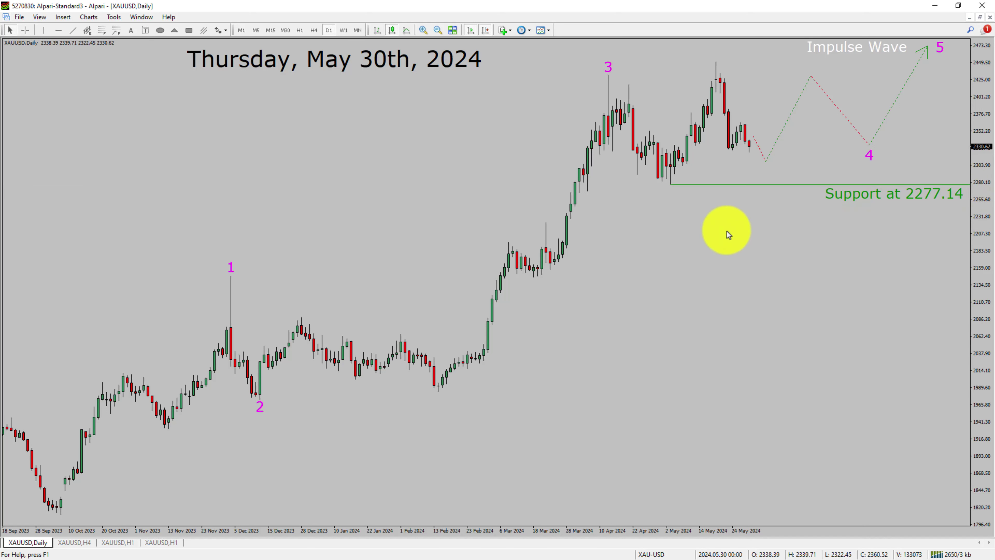
Step: Show the XAUUSD H4 chart, then the hourly chart with the double zig-zag forecast
click(75, 542)
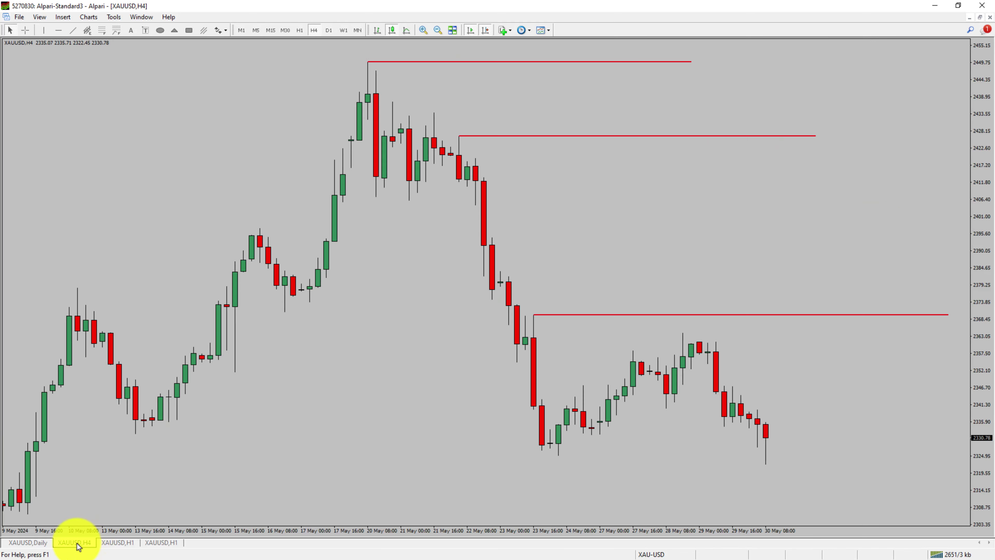
click(534, 50)
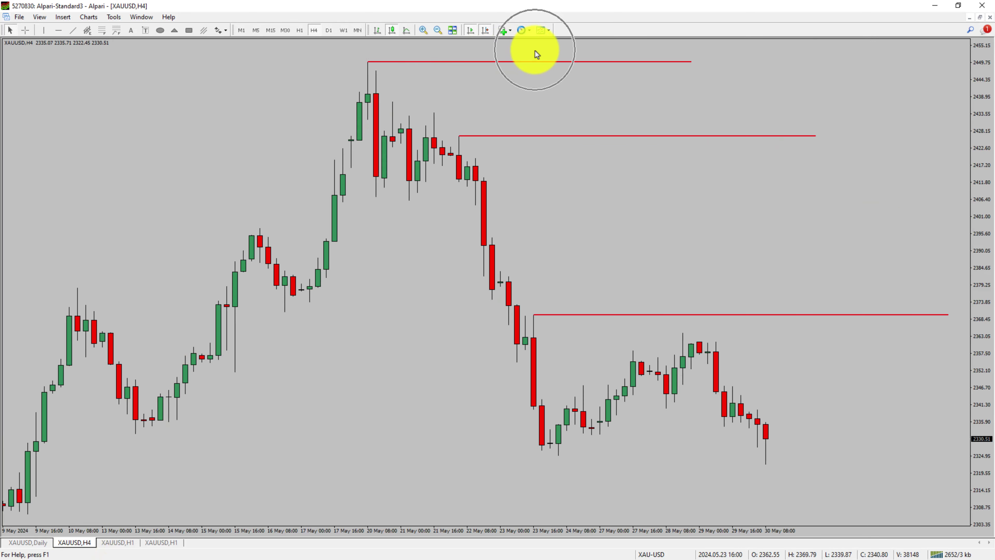
click(852, 380)
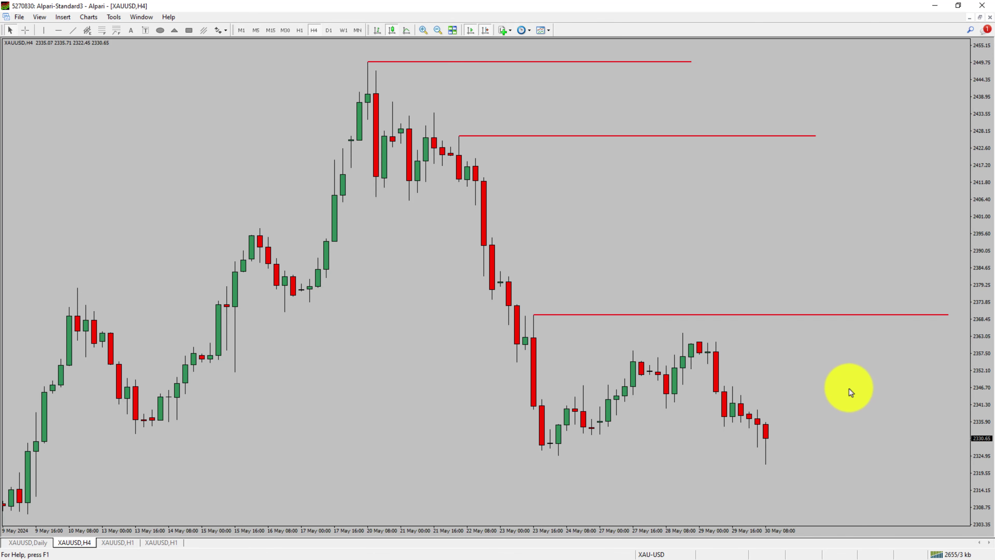
click(845, 415)
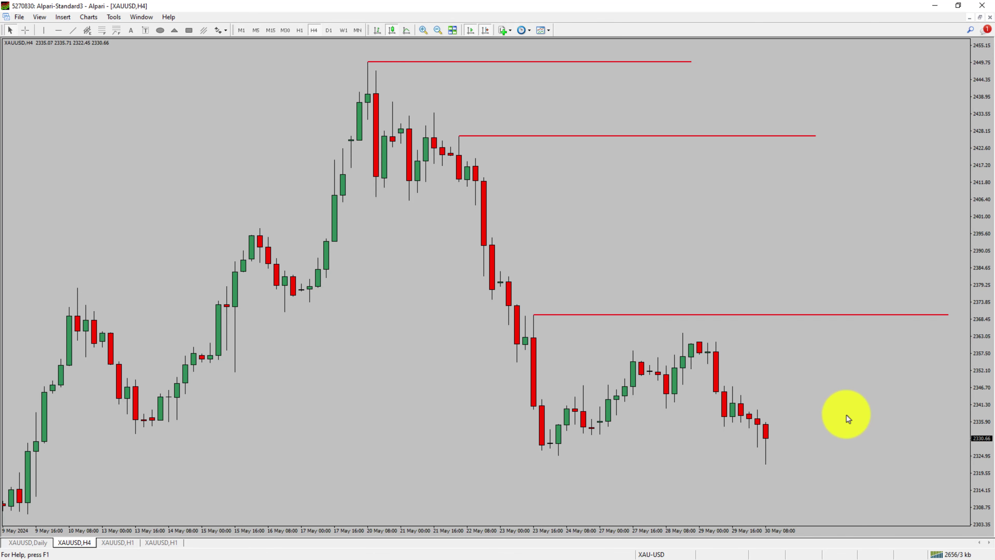
click(119, 546)
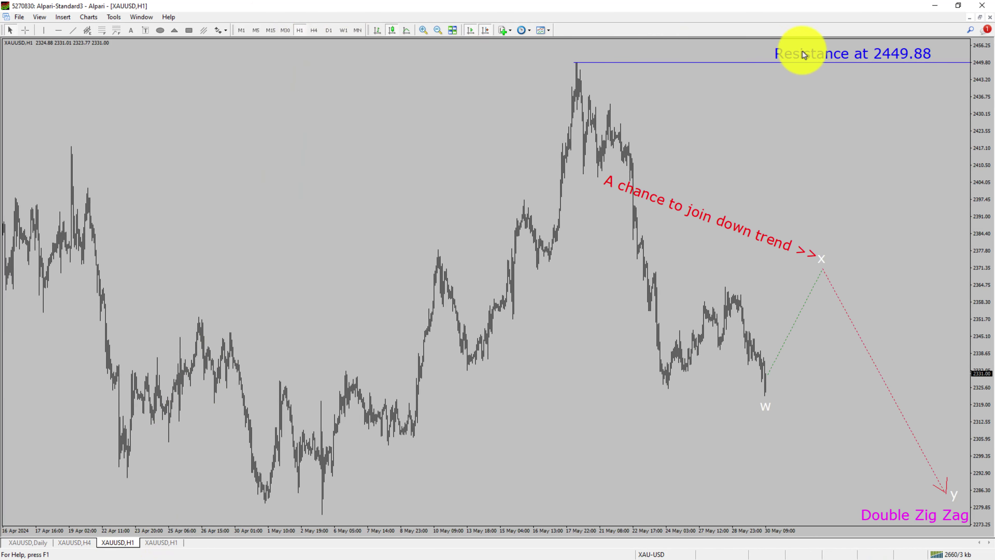
middle_click(958, 63)
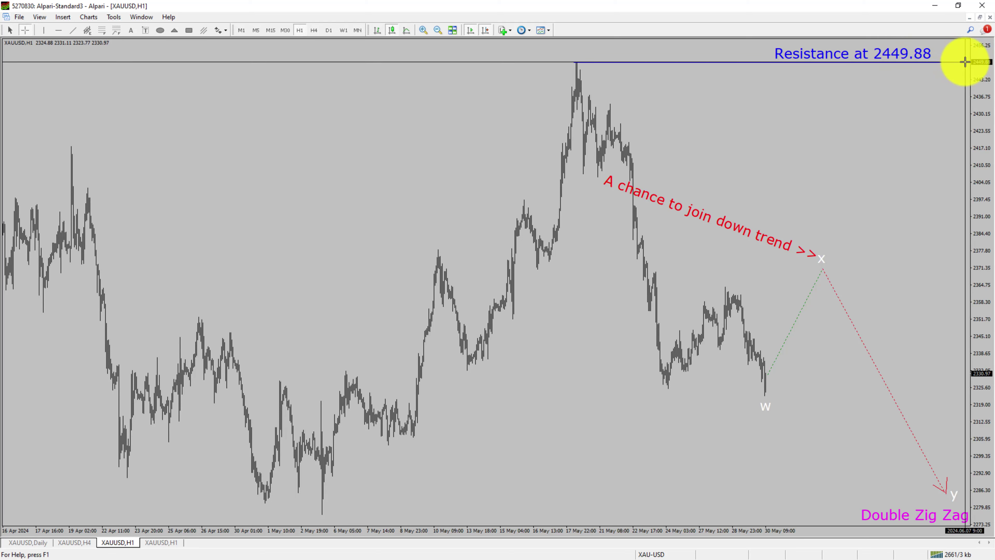
middle_click(964, 62)
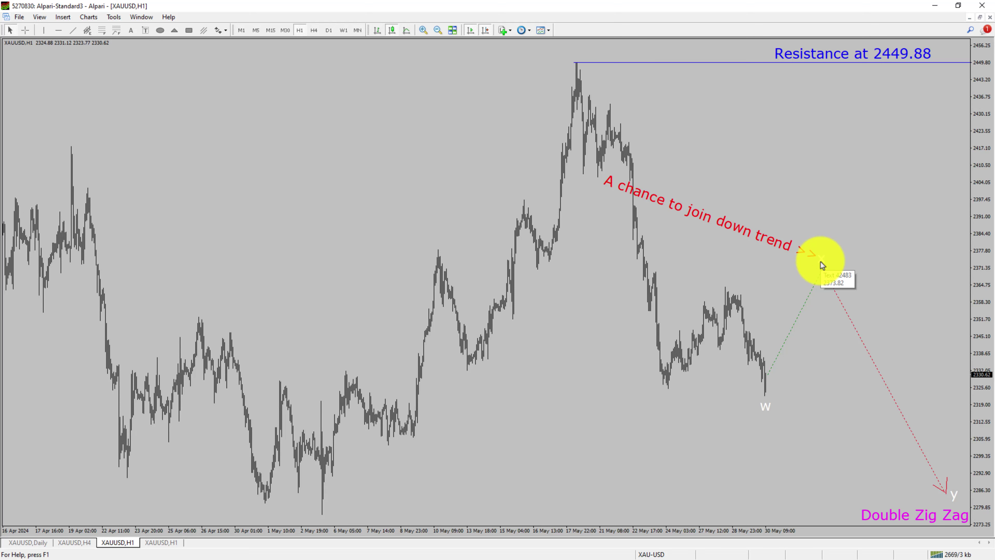
key(ctrl+f)
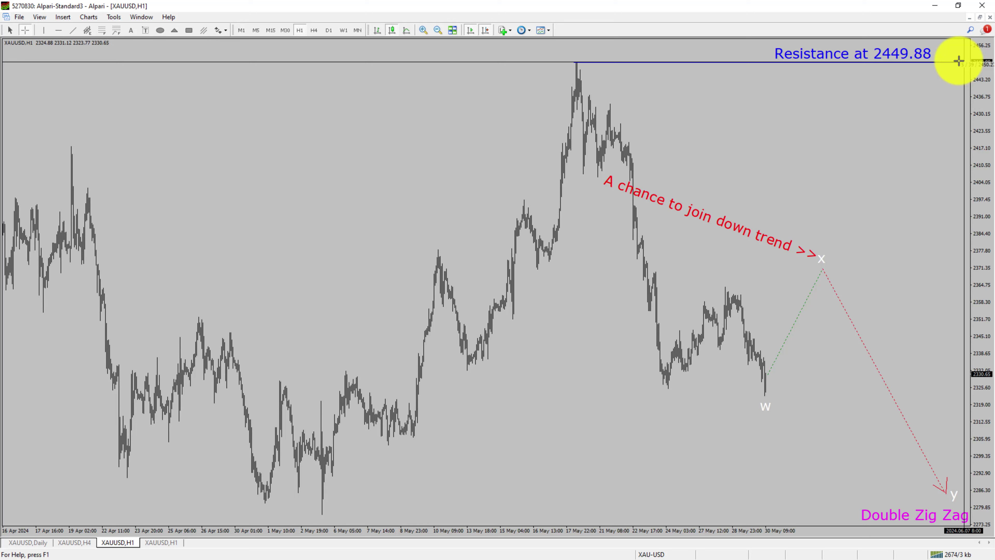
Step: Show the second XAUUSD H1 chart and highlight the red zone at the 0.382 Fibonacci level
key(ctrl+Tab)
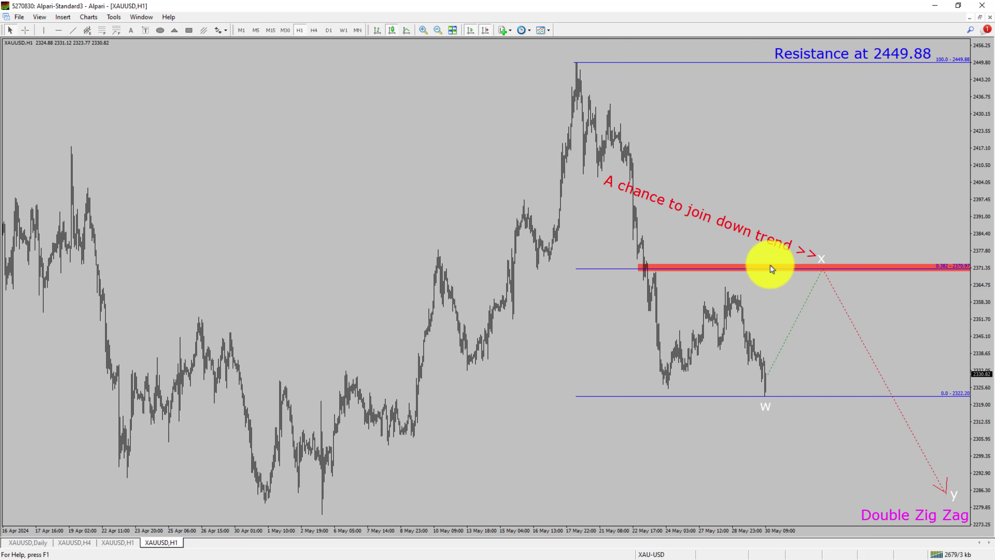
click(638, 263)
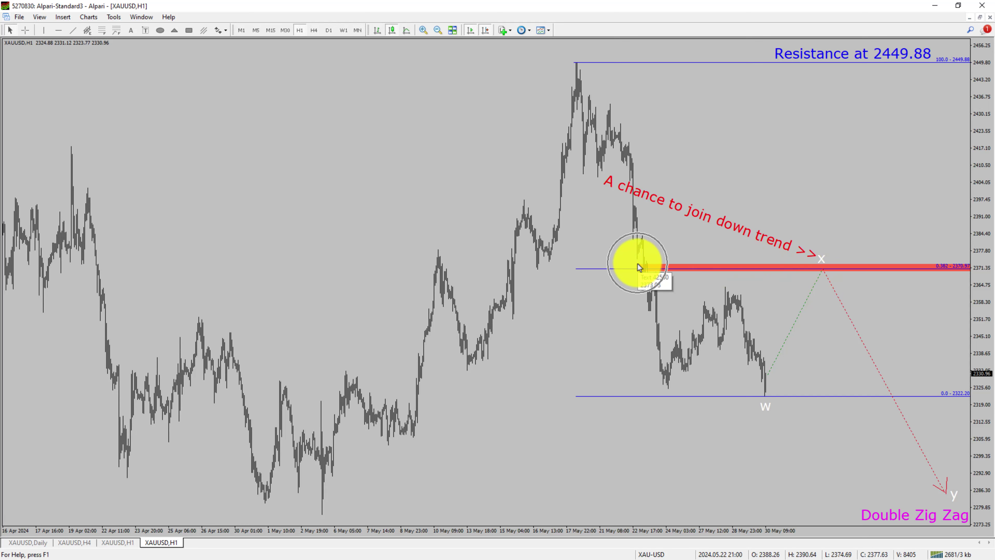
mouse_move(637, 263)
mouse_down()
mouse_move(826, 262)
mouse_move(861, 278)
mouse_up()
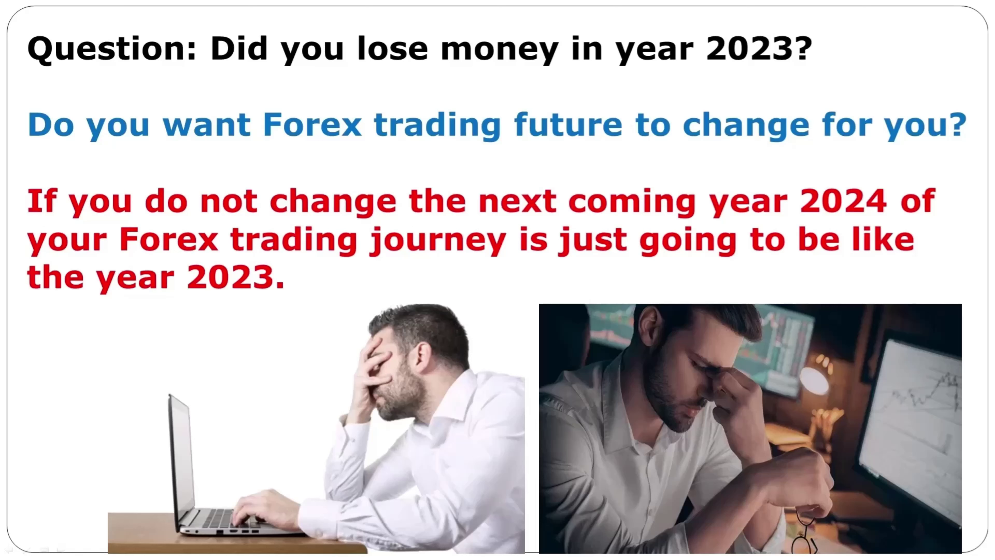
Step: Advance to the 'how to change your Forex trading' slide and reveal its bullet points one by one
key(Right)
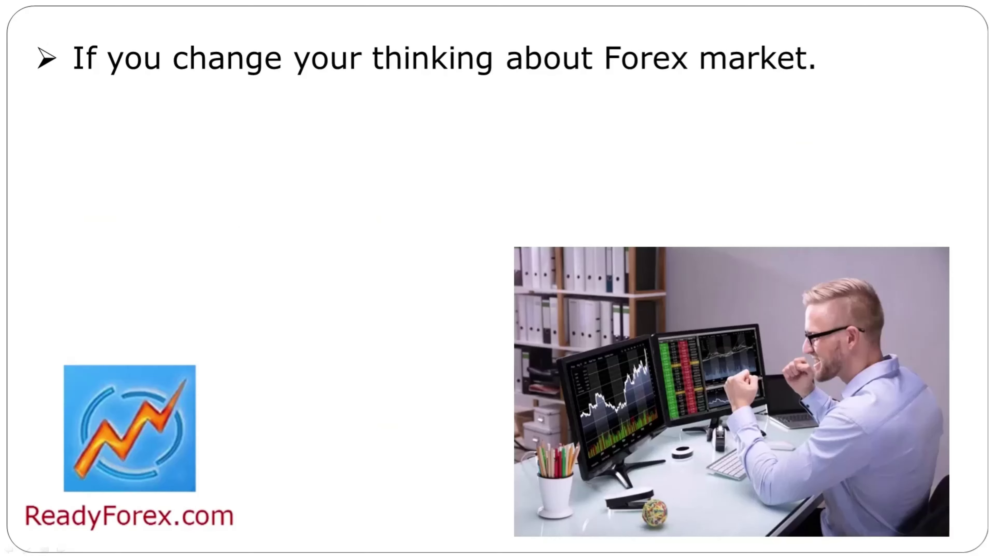
key(Right)
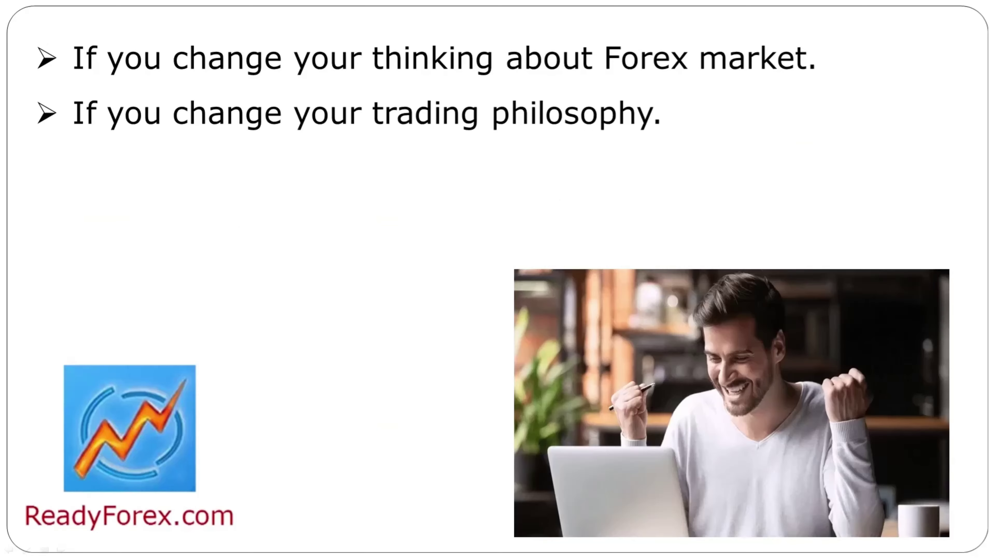
key(Right)
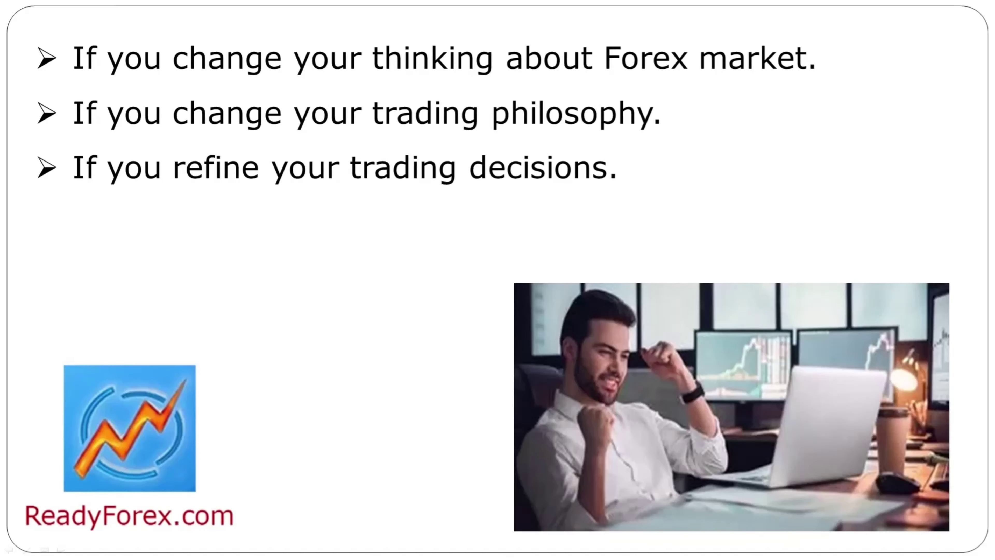
key(Right)
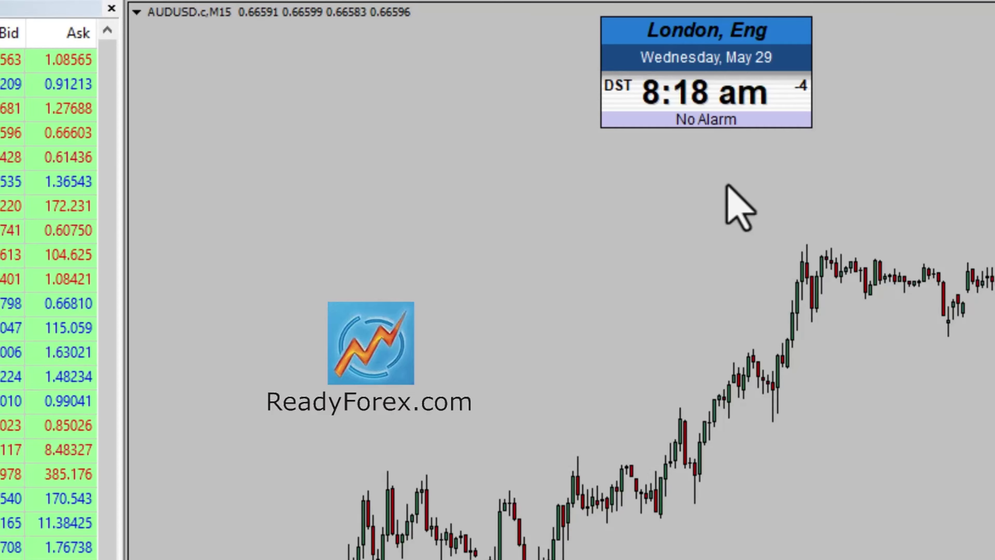
Step: Place a 1.00-lot AUDUSD sell at market through the chart's New Order window
click(711, 191)
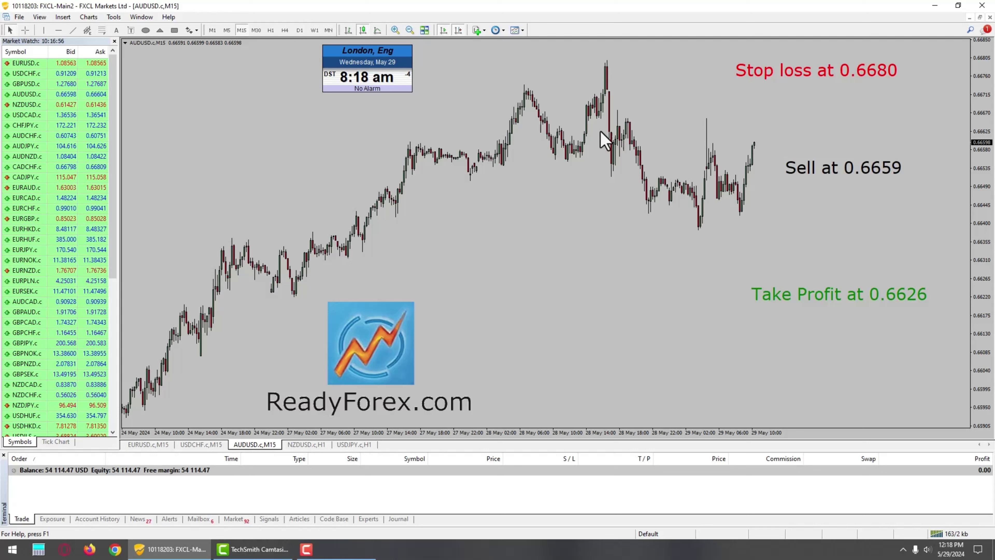
right_click(433, 116)
mouse_move(463, 140)
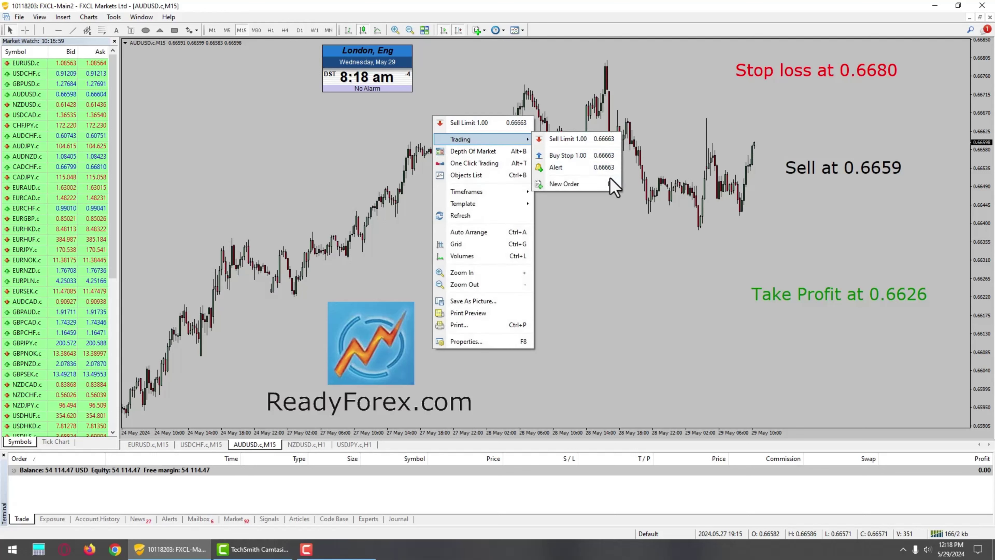
click(613, 184)
click(518, 319)
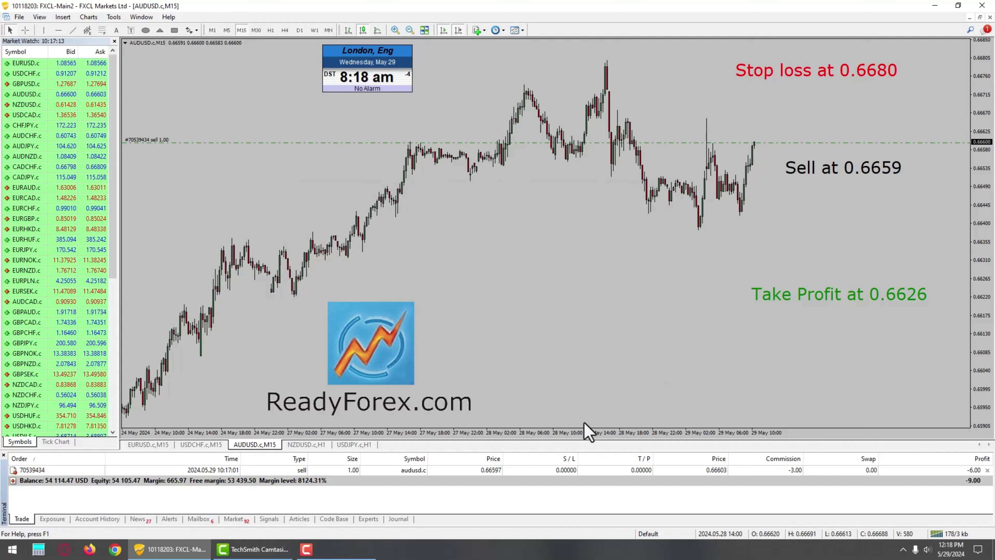
Step: Modify the AUDUSD sell with stop loss 0.66800 and take profit 0.66260
double_click(570, 469)
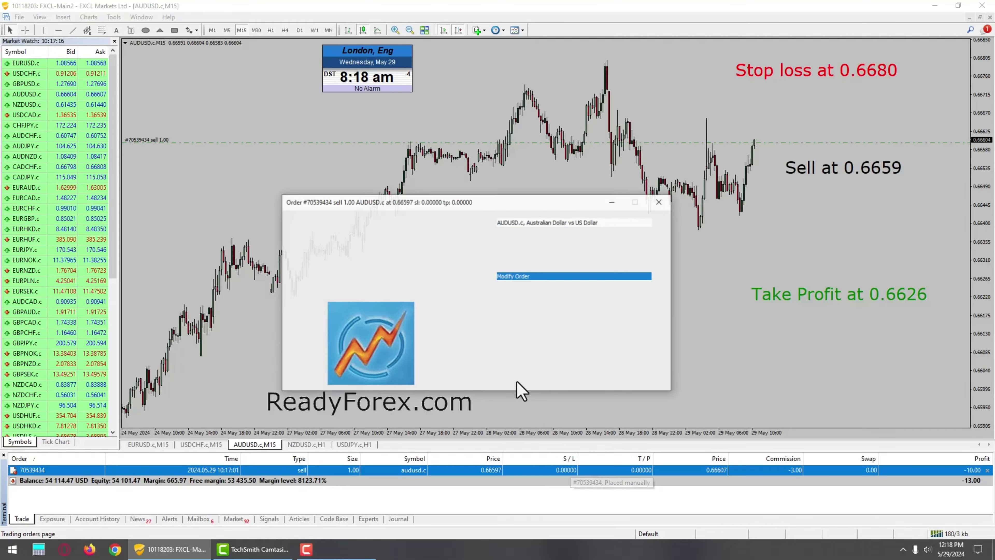
text(0.66000)
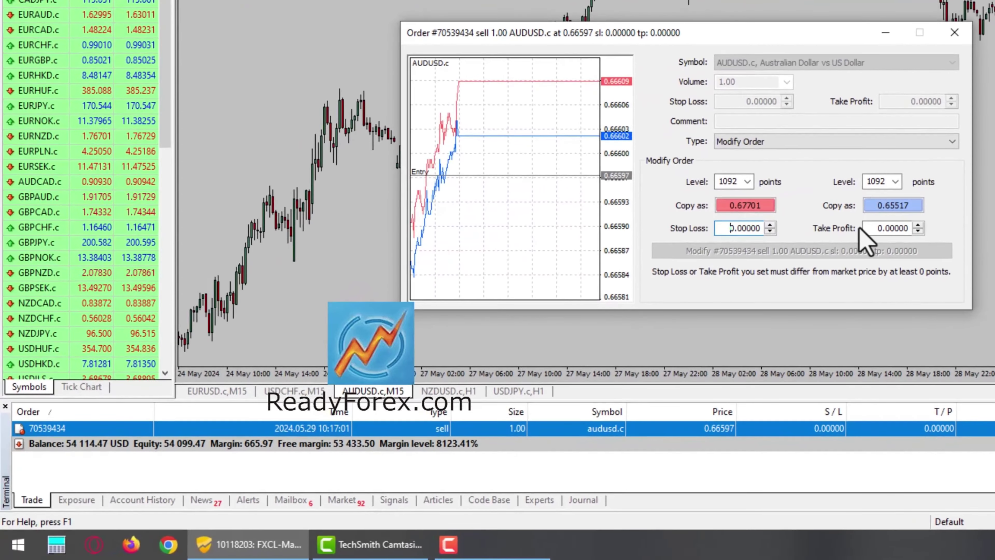
key(BackSpace)
key(BackSpace)
key(BackSpace)
text(800)
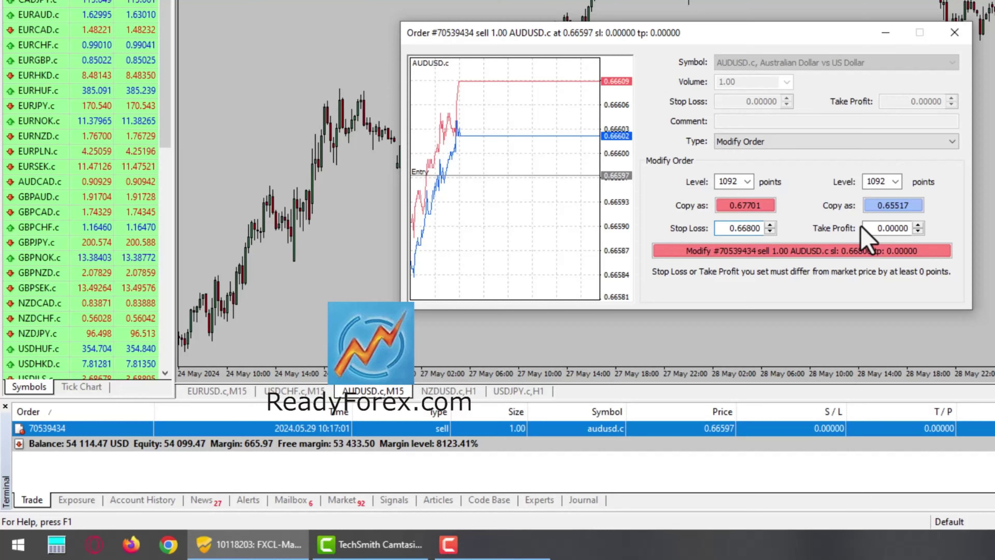
key(Tab)
text(0.66200)
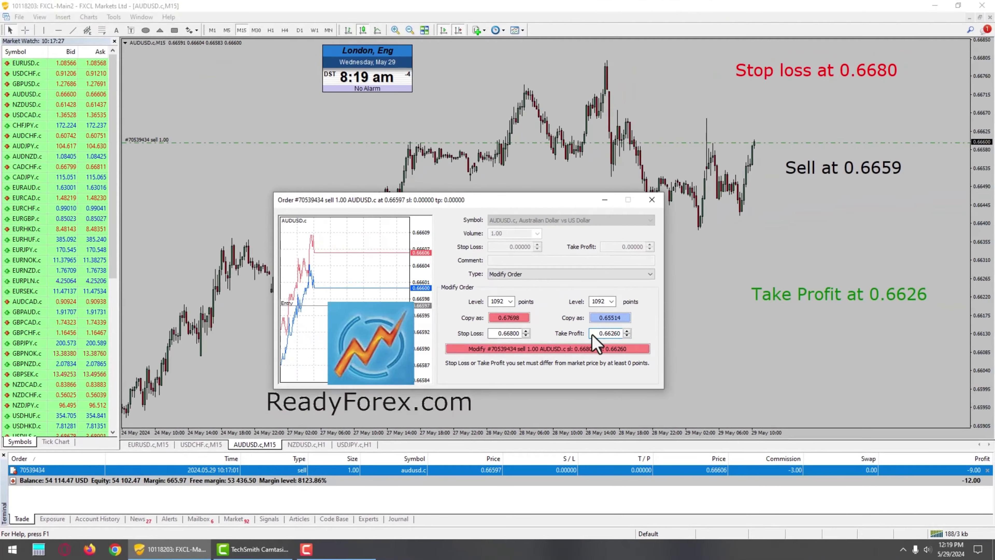
click(749, 297)
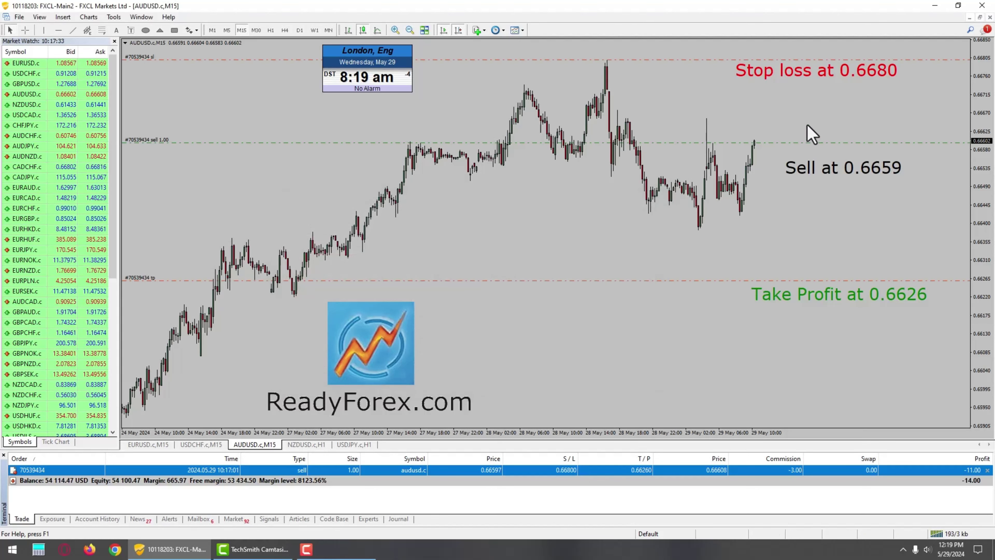
click(809, 81)
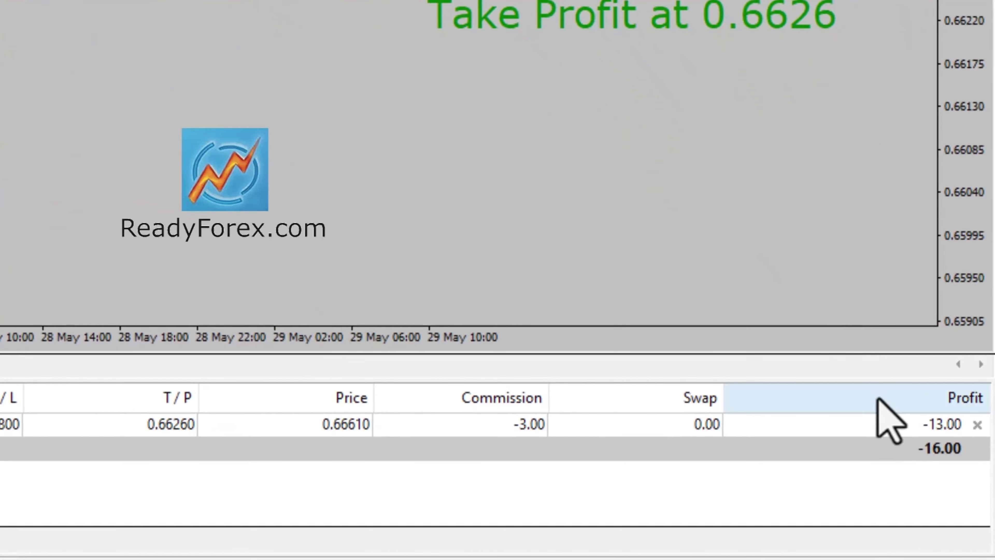
click(898, 444)
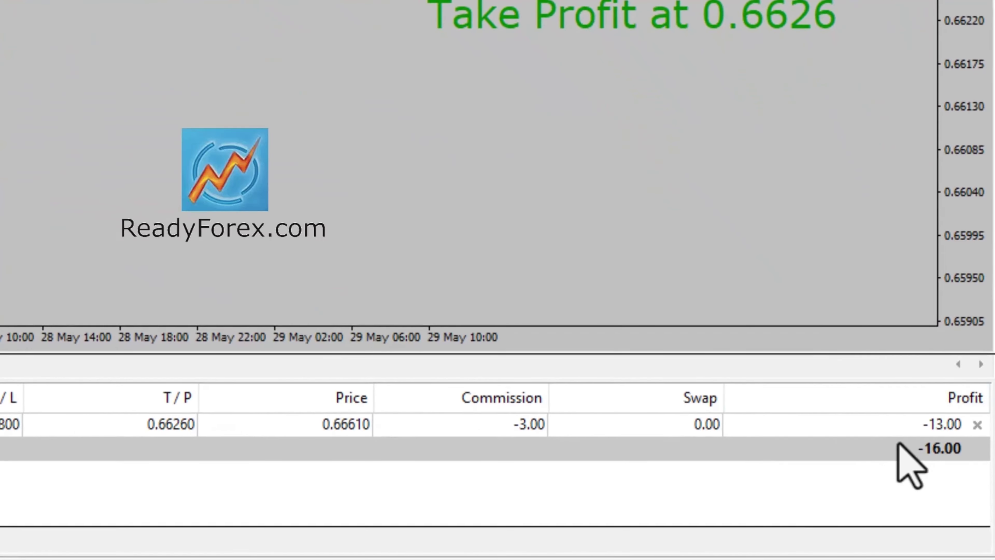
click(898, 443)
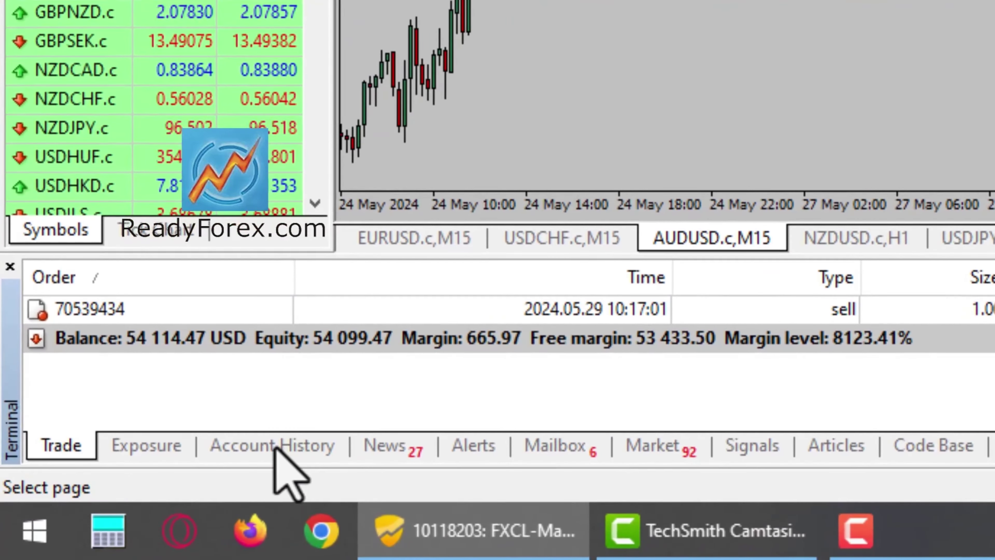
click(234, 464)
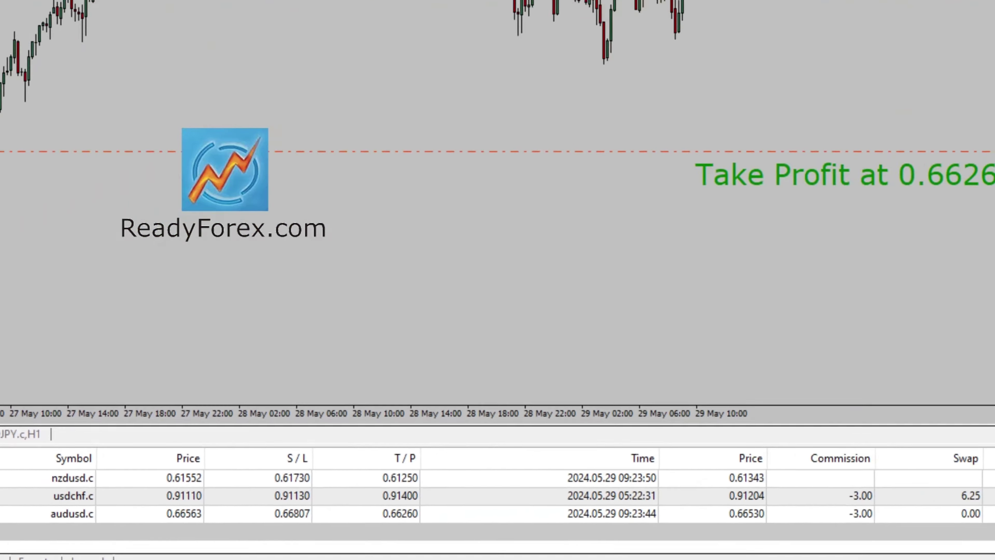
click(444, 479)
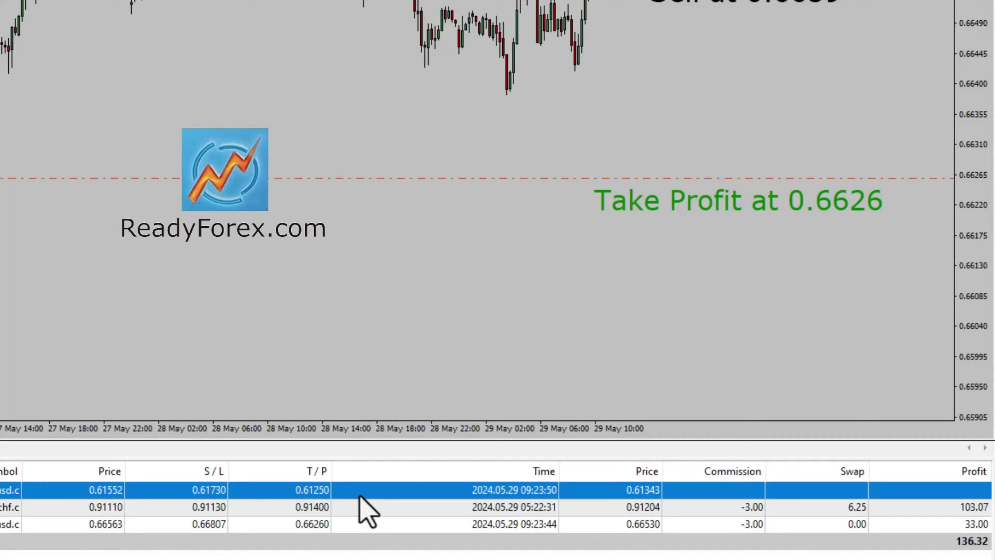
click(864, 510)
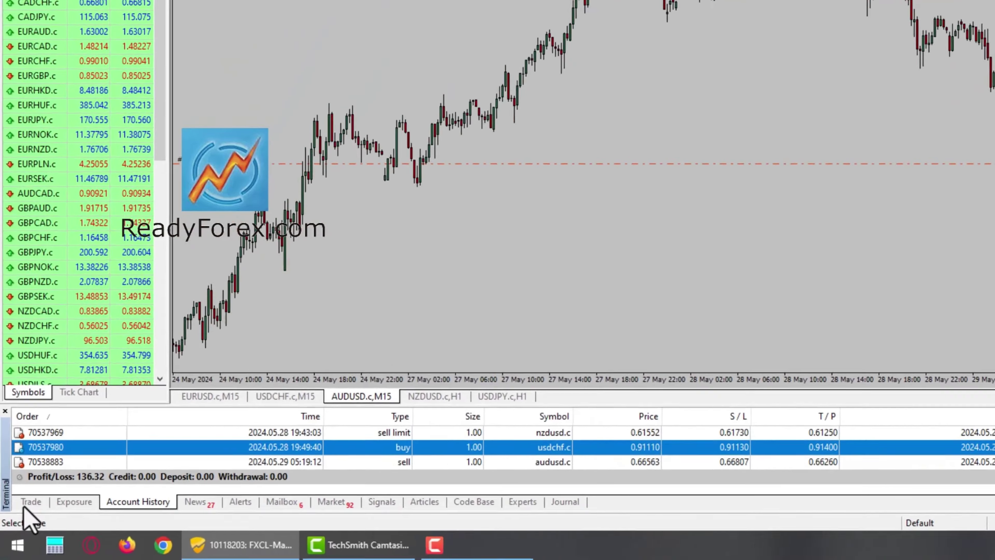
click(22, 519)
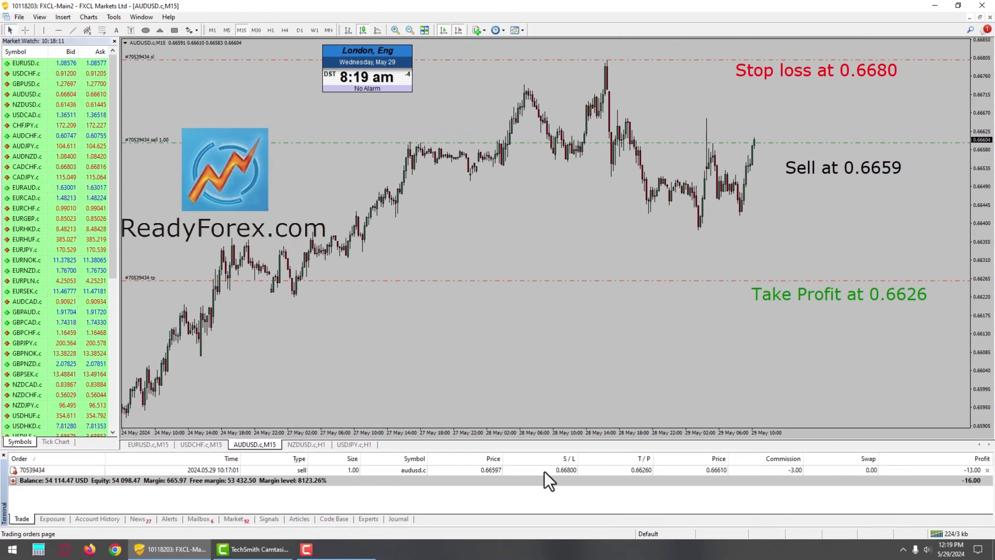
click(547, 472)
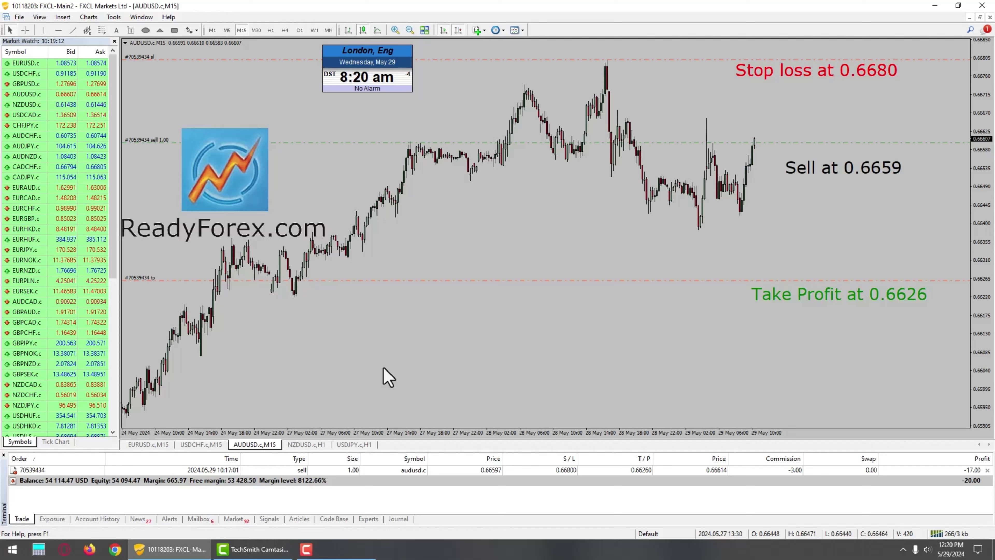
click(306, 445)
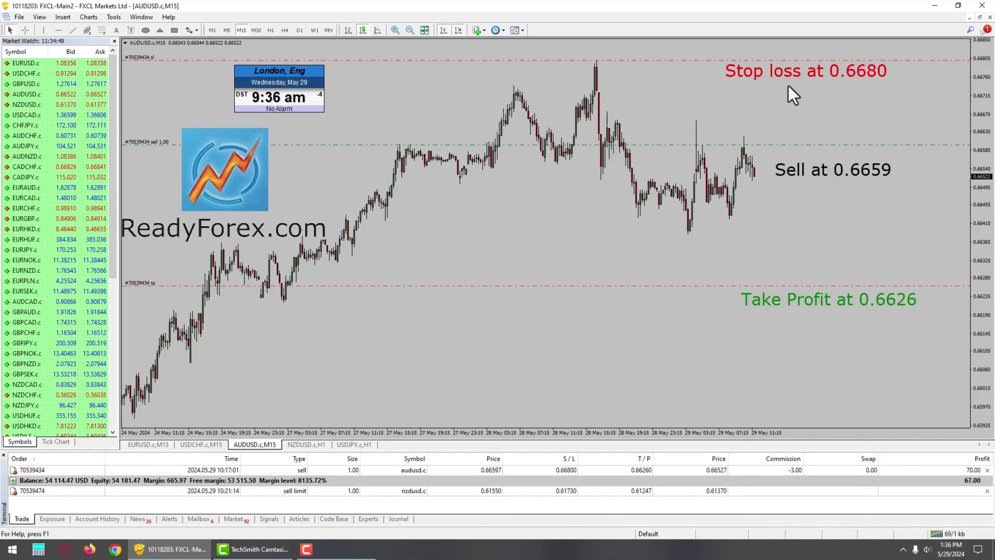
Step: Check the AUDUSD sell's take-profit level on the chart
click(813, 294)
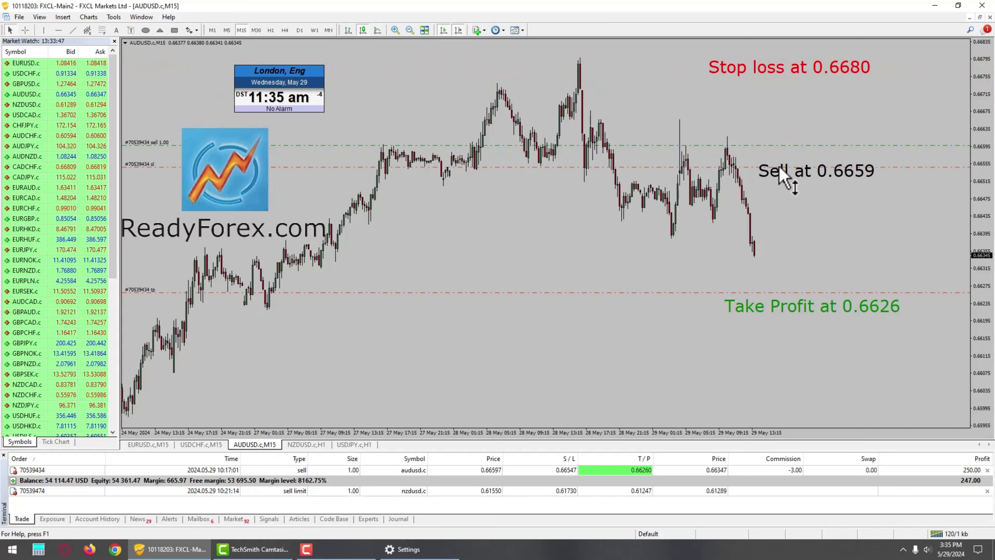
Step: Draw two red trendlines crossing out the 'Stop loss at 0.6680' label
click(73, 29)
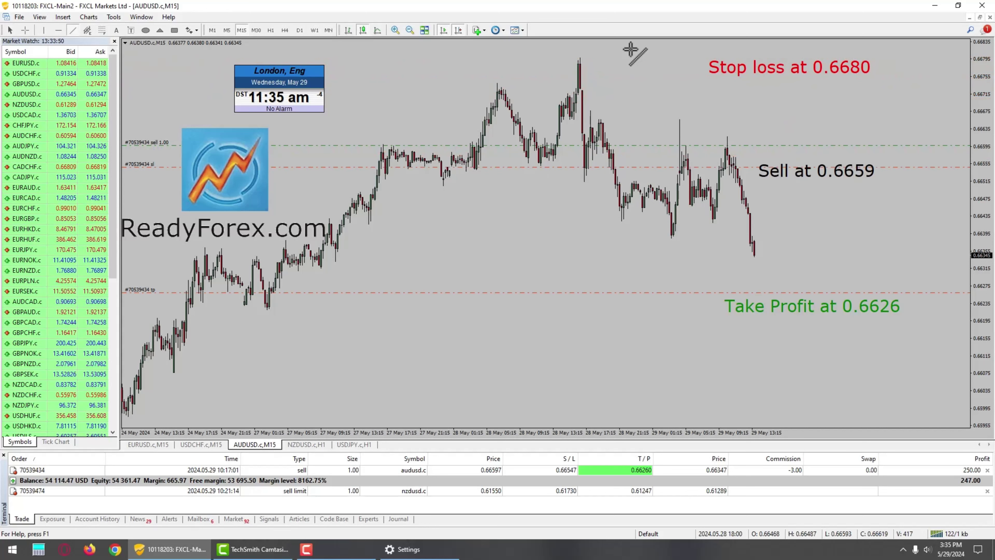
drag(702, 86, 896, 48)
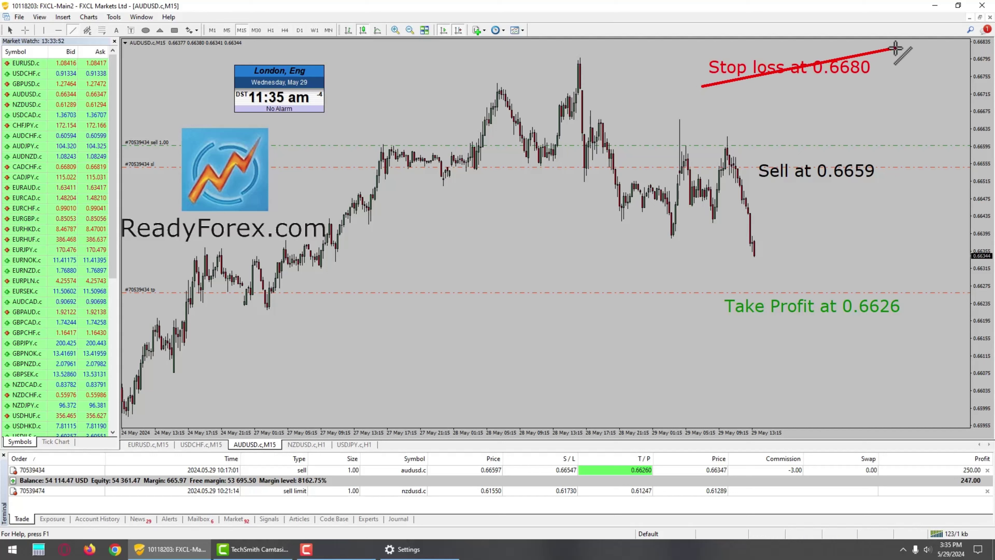
click(72, 30)
drag(703, 53, 905, 83)
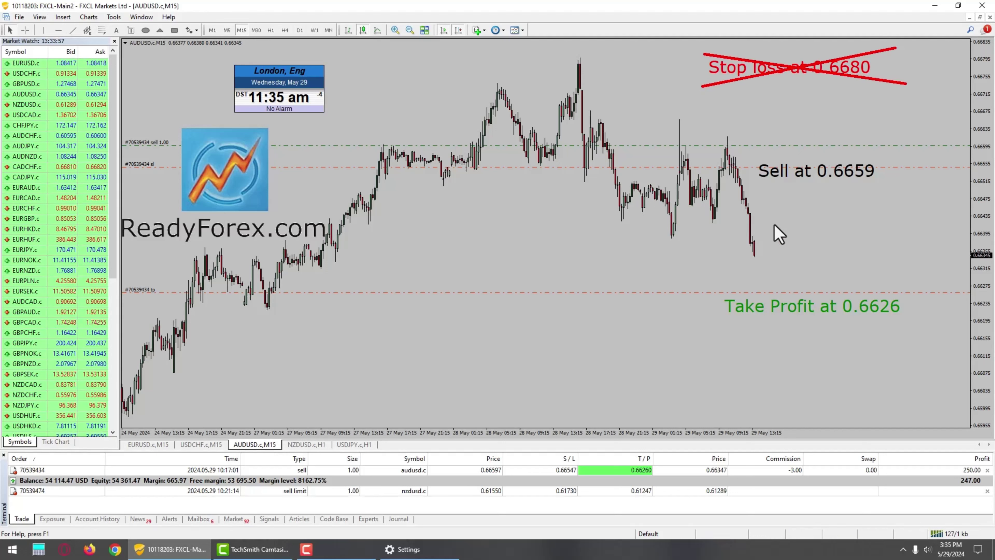
Step: Measure with the crosshair from the last candle up to the entry price
middle_click(755, 256)
drag(756, 256, 794, 157)
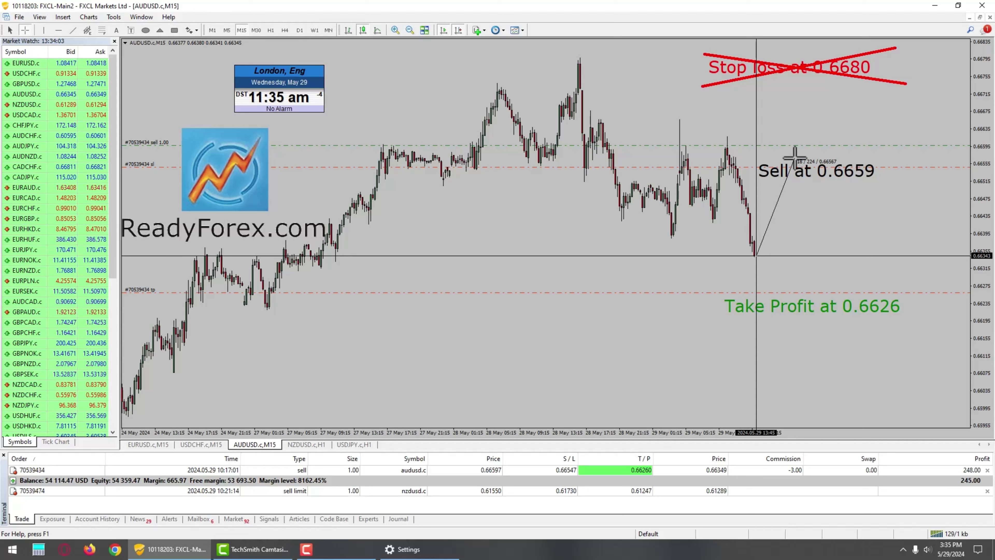
drag(795, 159, 795, 161)
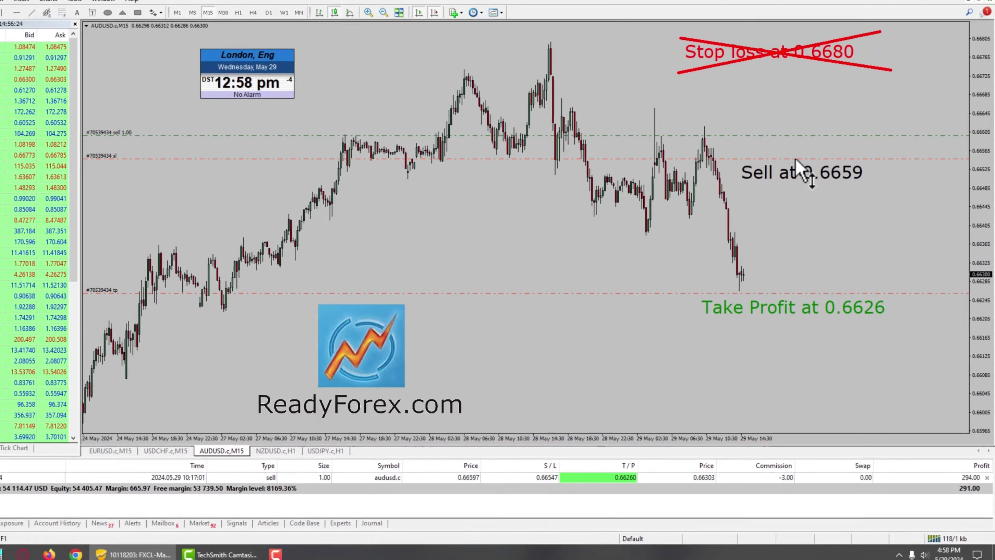
Step: Drag the AUDUSD stop-loss line down to 0.66392
drag(796, 159, 747, 239)
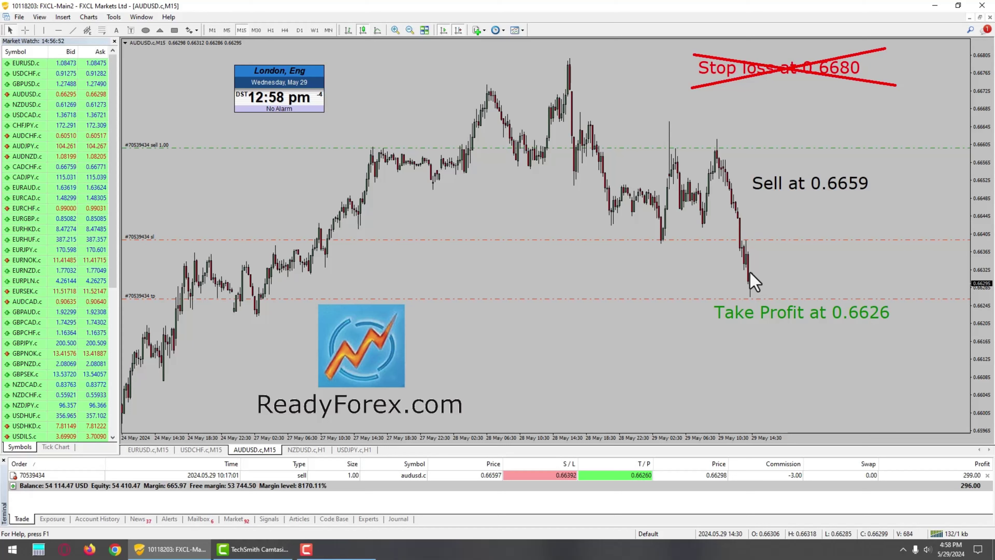
click(755, 298)
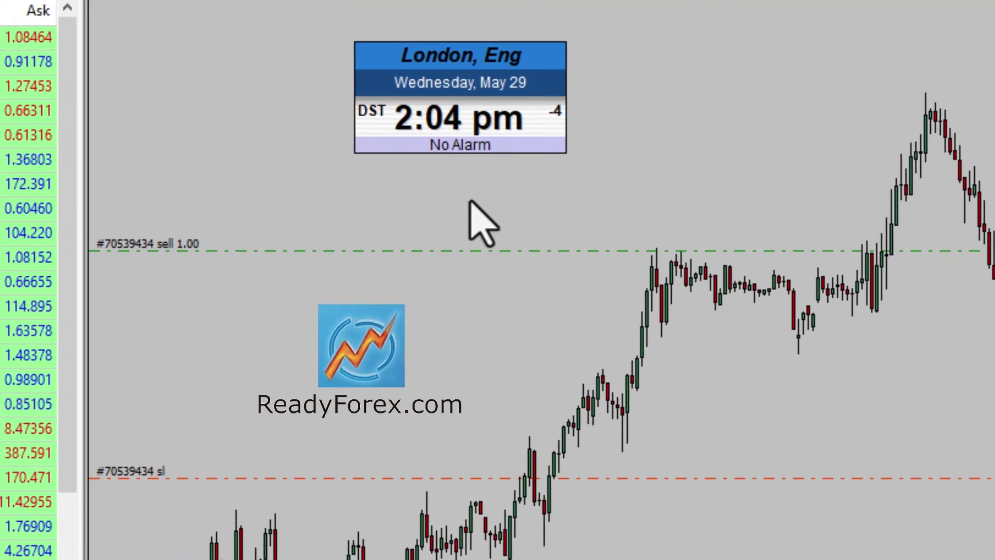
click(470, 201)
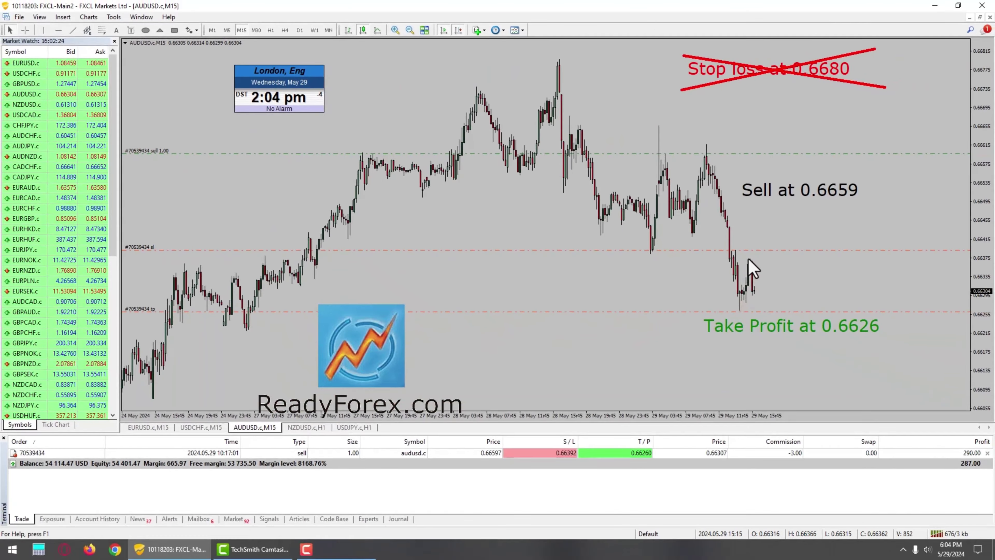
Step: Measure the distance from current price to the take-profit target with the crosshair
middle_click(753, 284)
drag(754, 288, 769, 315)
middle_click(758, 294)
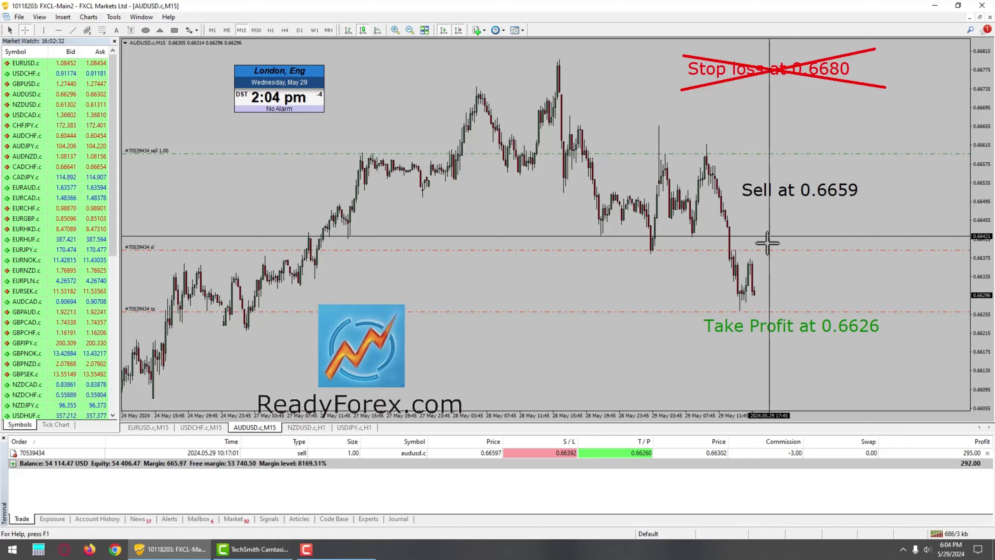
middle_click(823, 176)
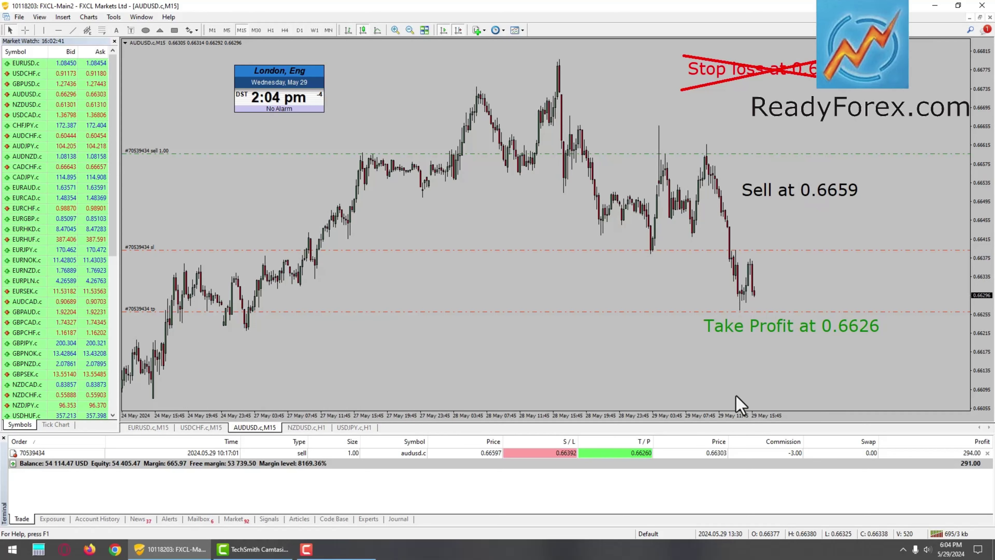
Step: Close the 1.00-lot AUDUSD sell at market from its order window
double_click(724, 453)
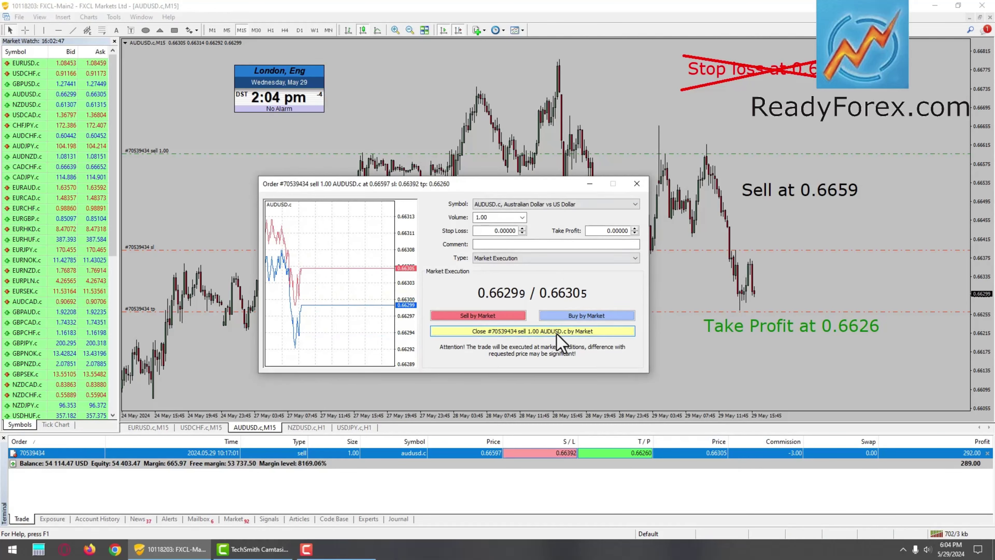
click(740, 310)
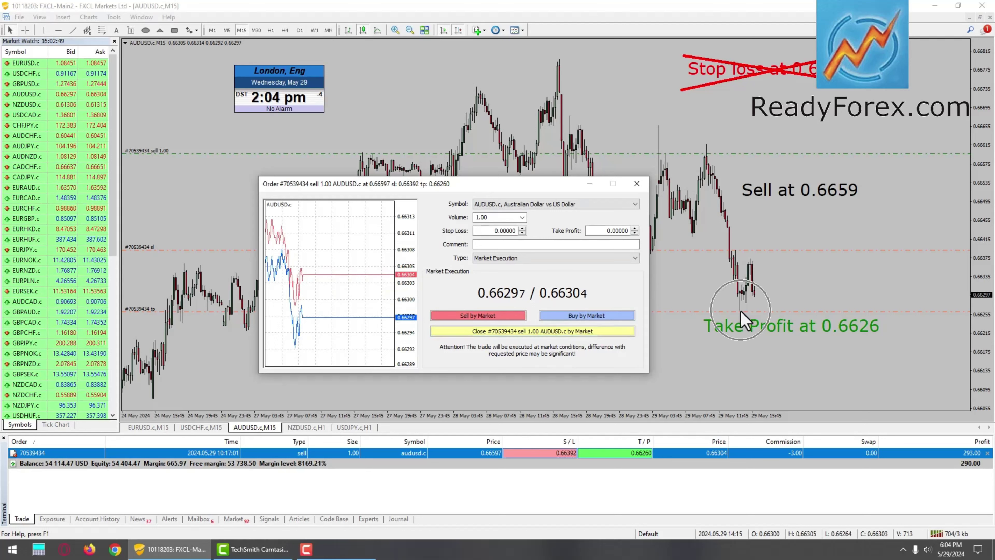
click(740, 311)
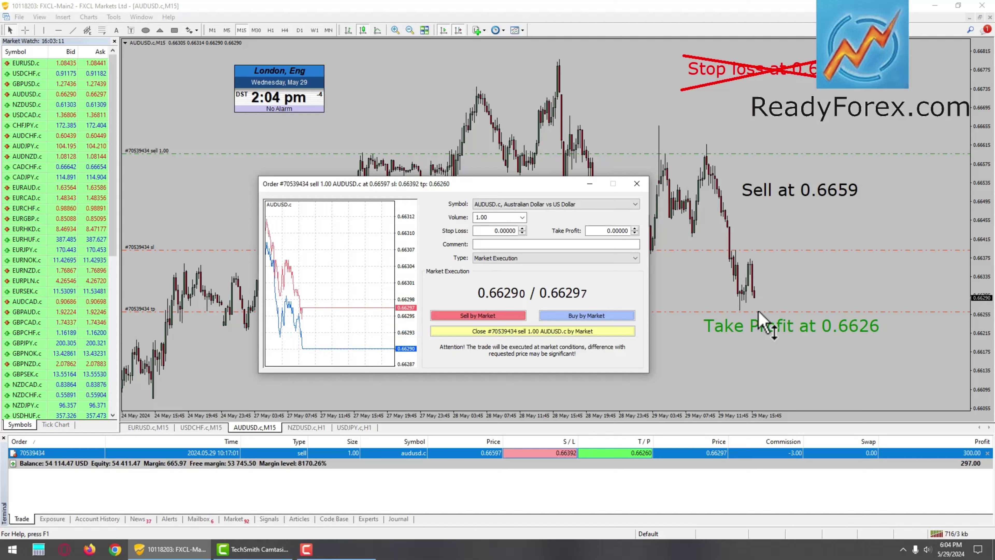
click(592, 333)
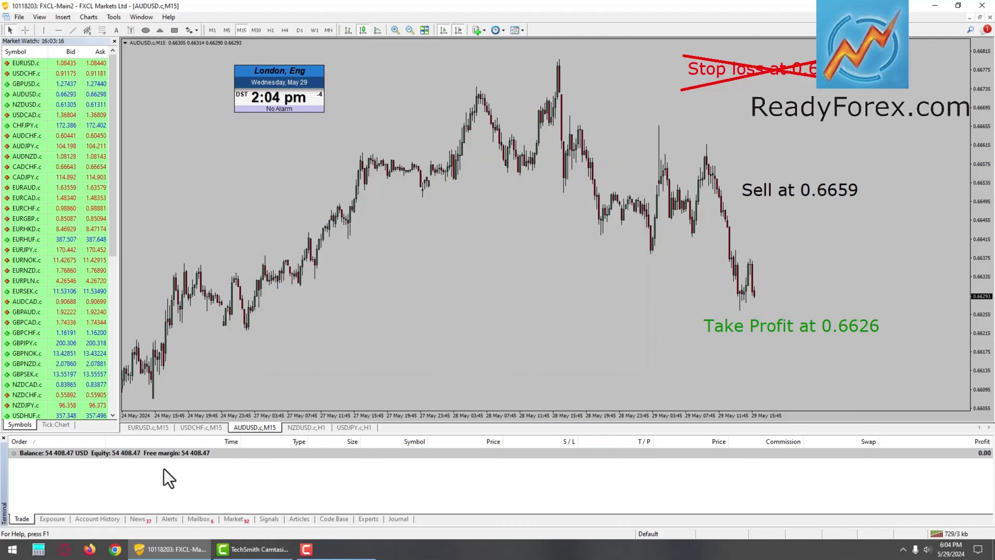
Step: Review the Account History trades, including the AUDUSD sell's 297.00 profit, then show the Skype contact option
click(92, 520)
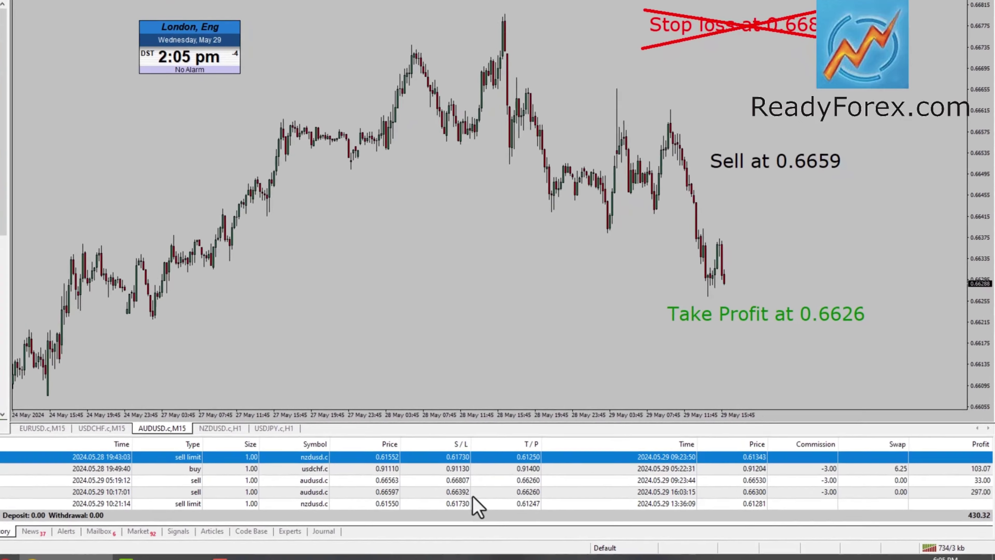
click(403, 486)
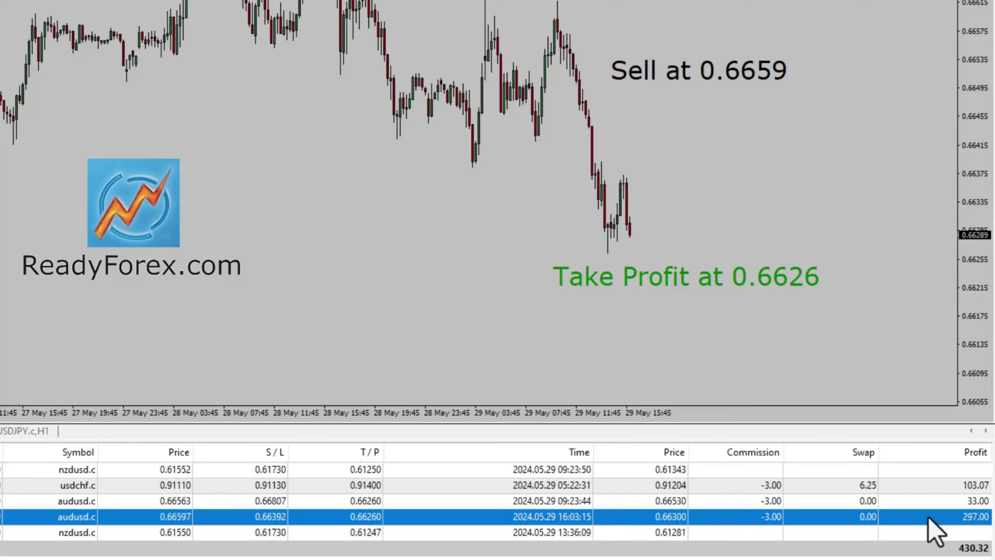
click(87, 471)
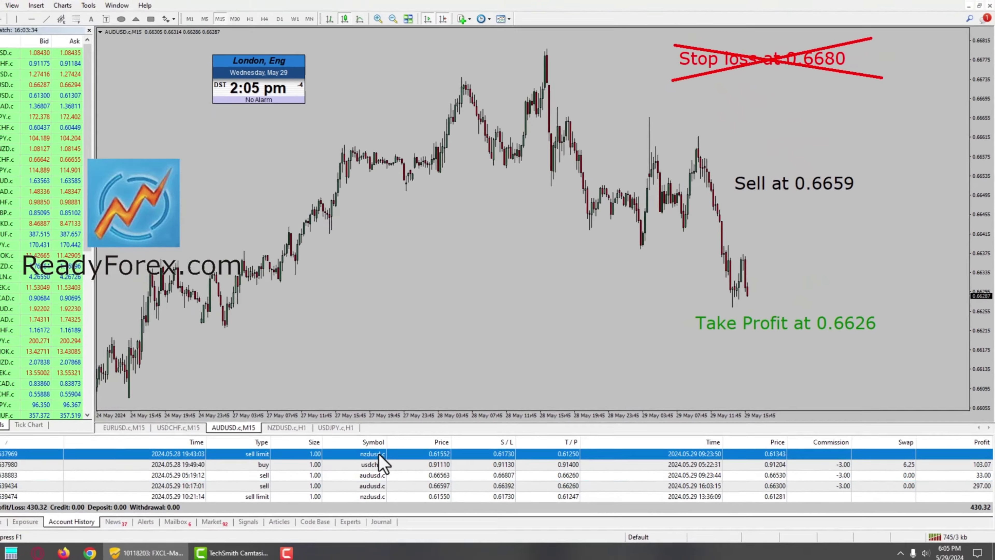
click(215, 465)
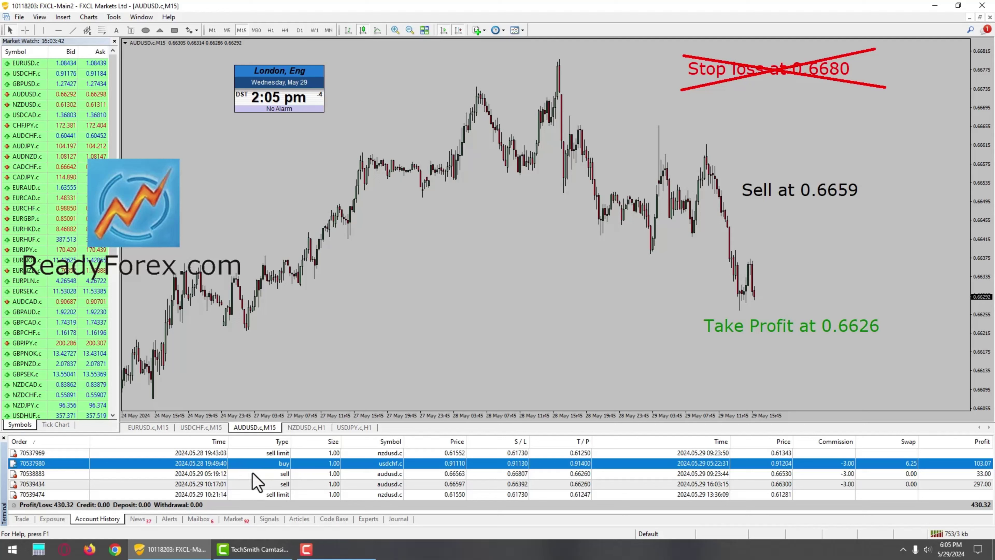
click(252, 473)
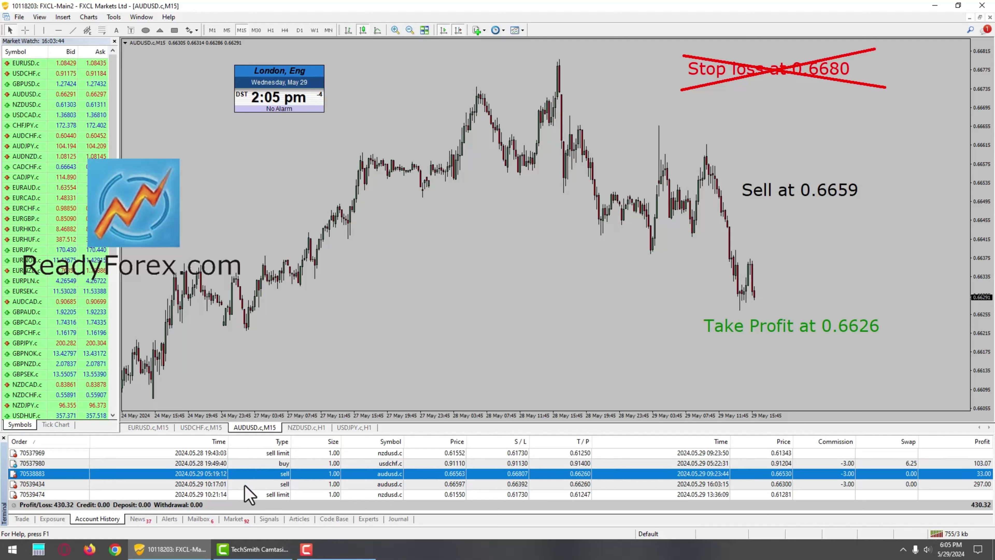
click(250, 485)
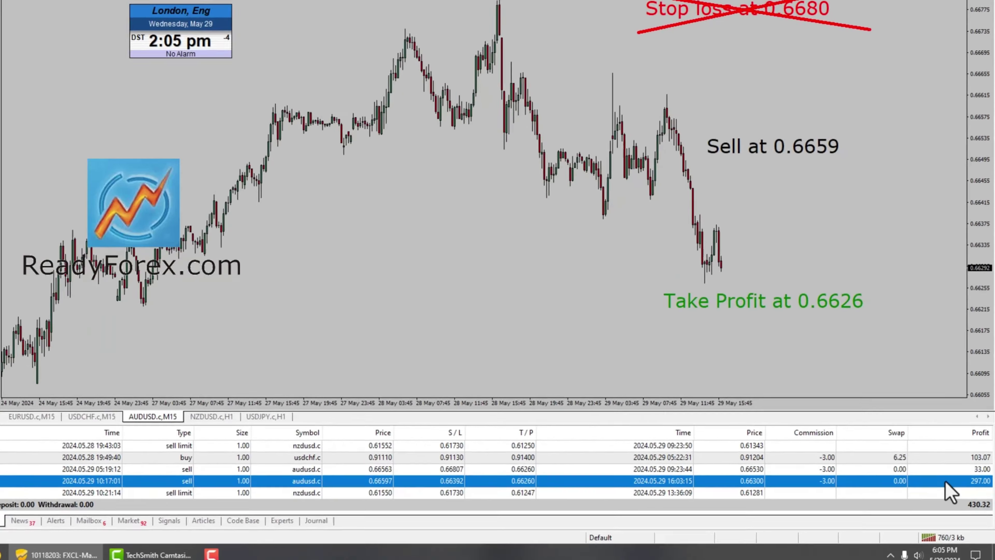
mouse_move(948, 486)
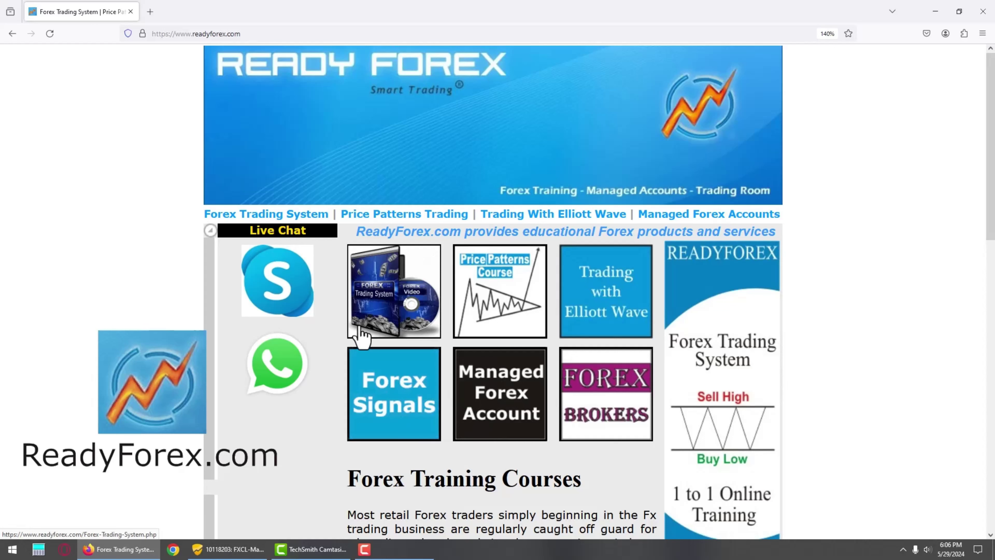
click(308, 308)
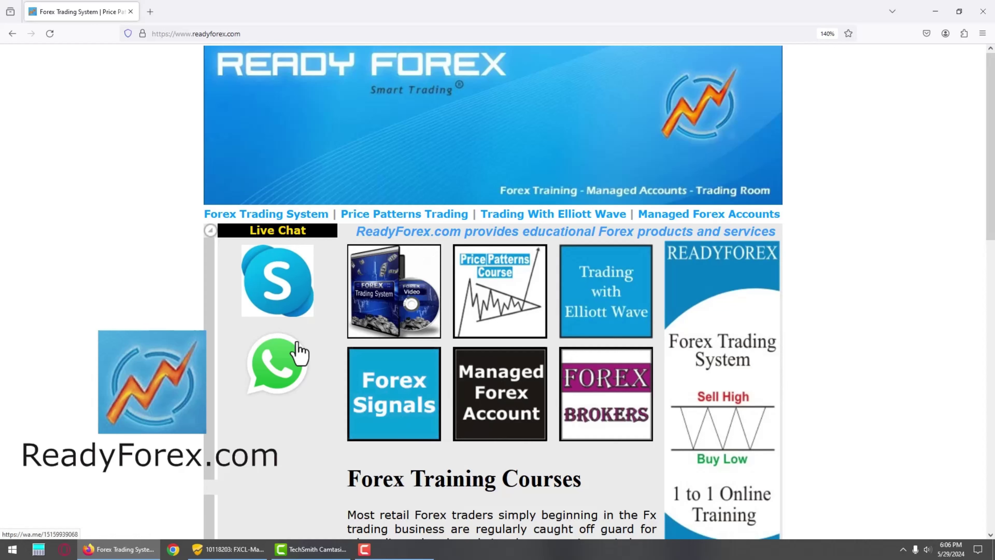